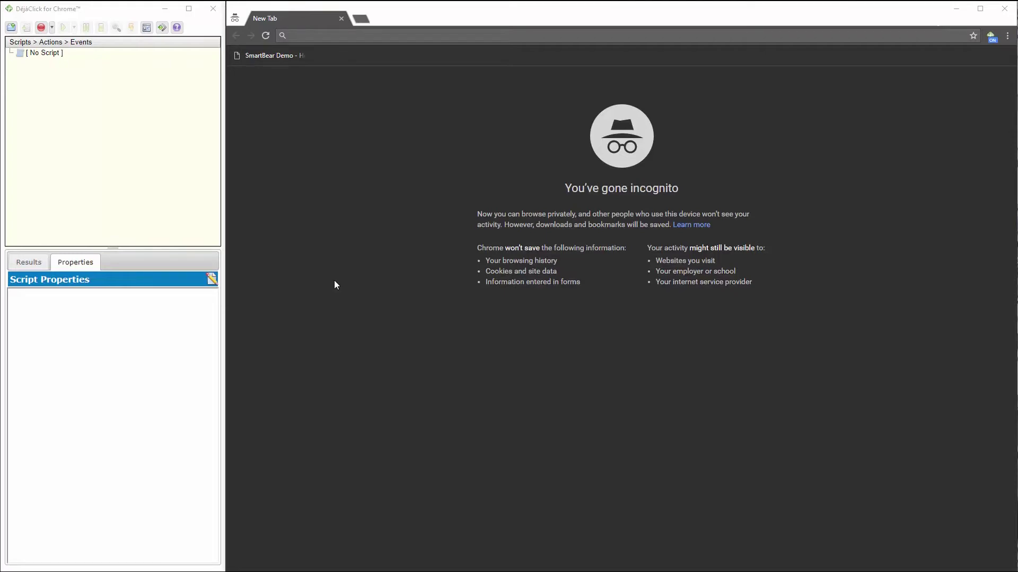
Start recording a new script and navigate to en.wikipedia.org.
click(42, 28)
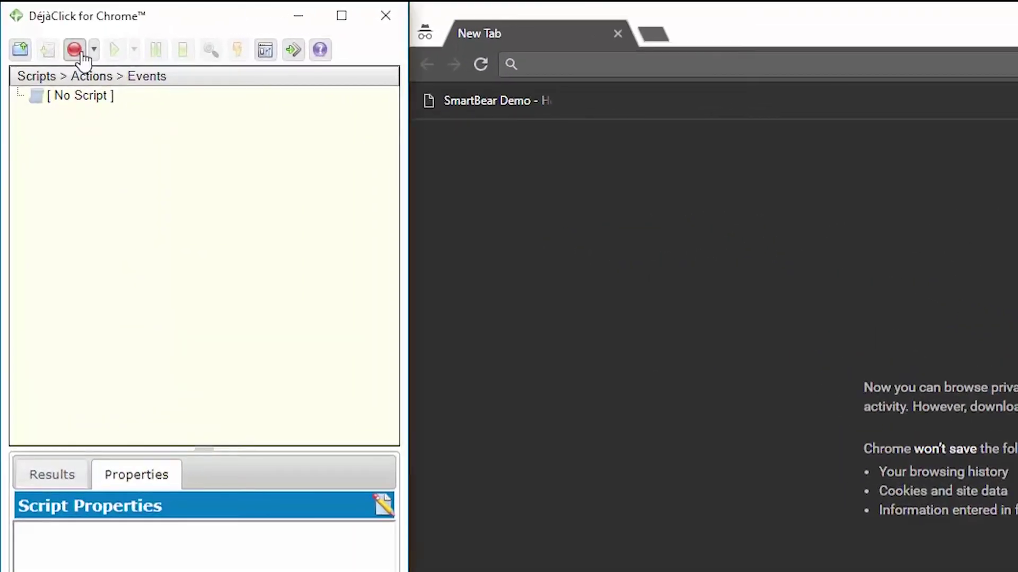
click(75, 50)
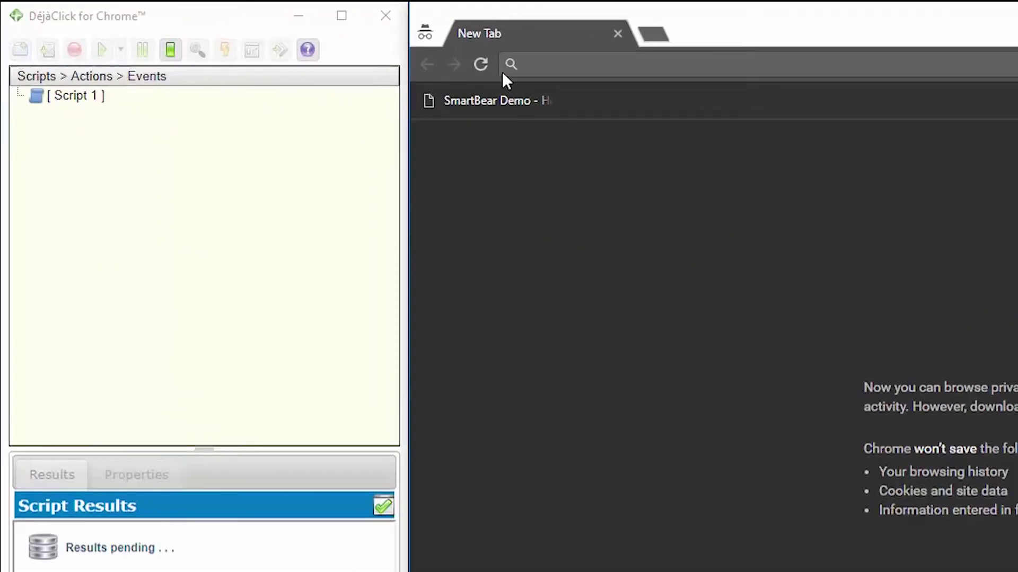
click(564, 73)
text(en.wikipedia.org)
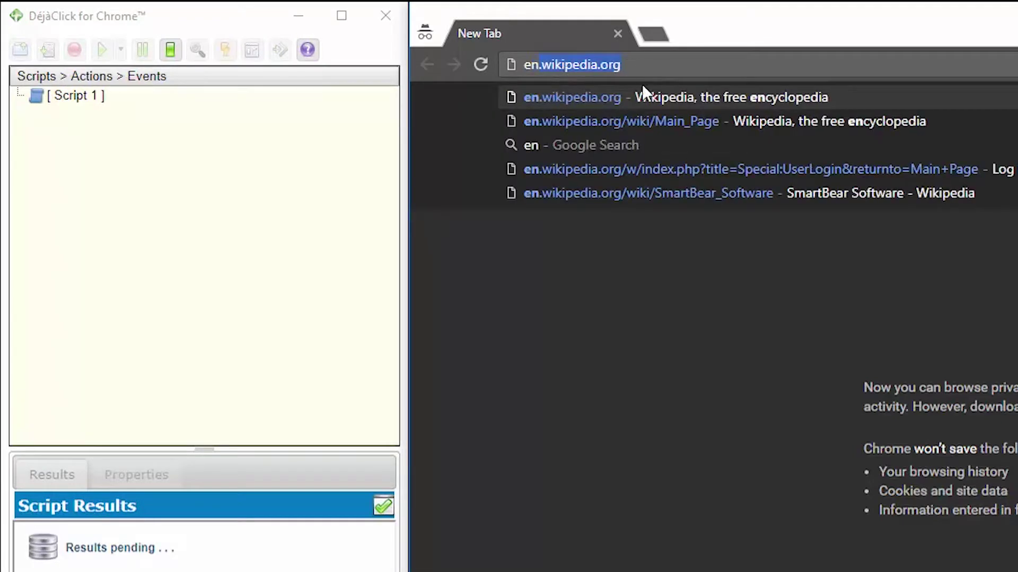
click(642, 96)
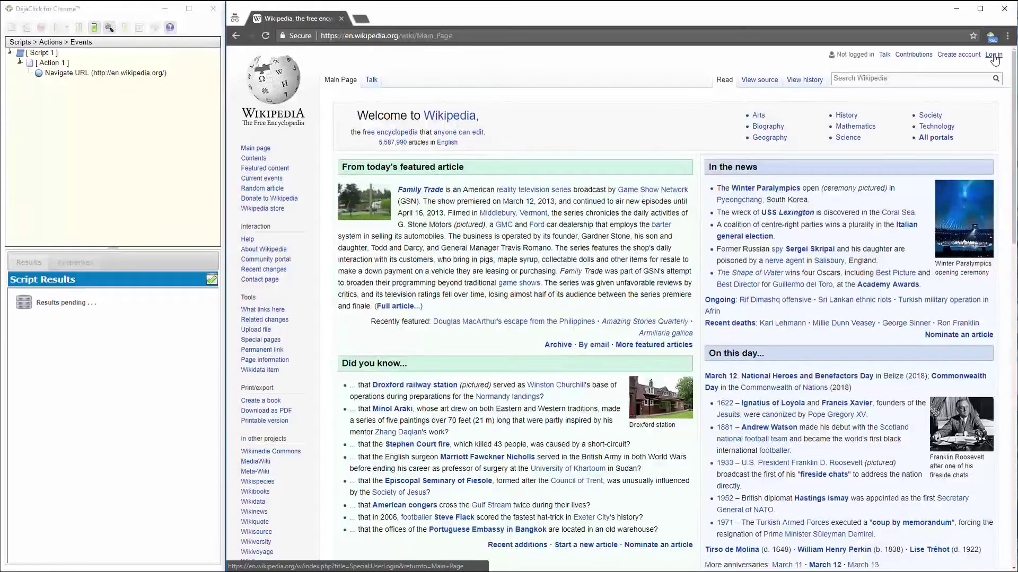
Log in to Wikipedia with the account username and password.
click(999, 52)
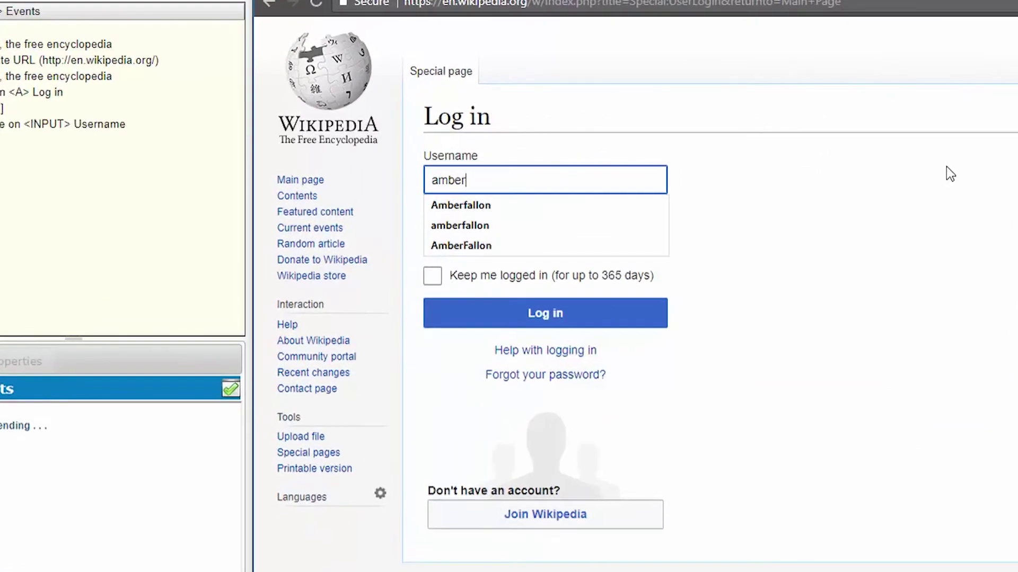
key(Tab)
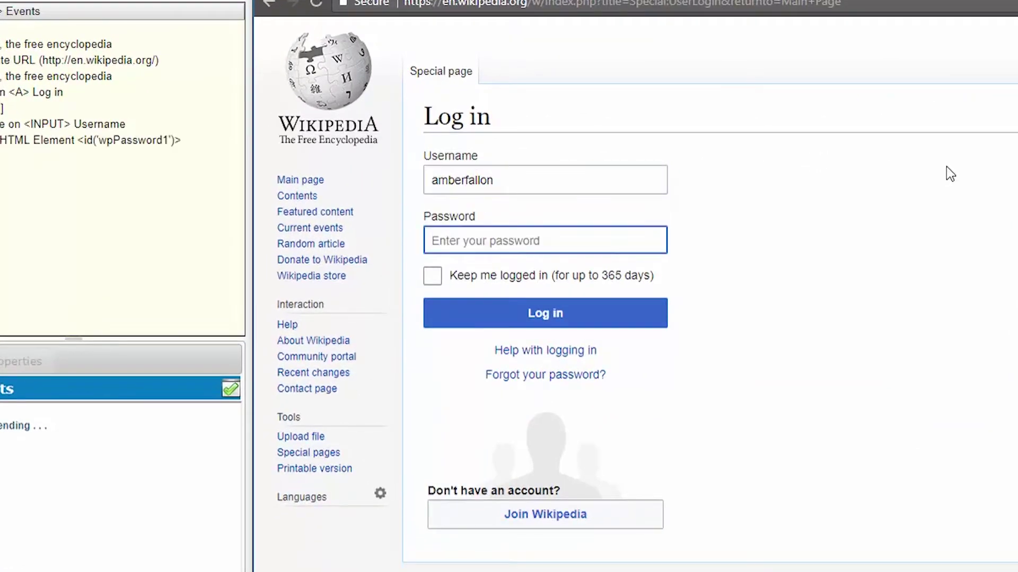
text(******)
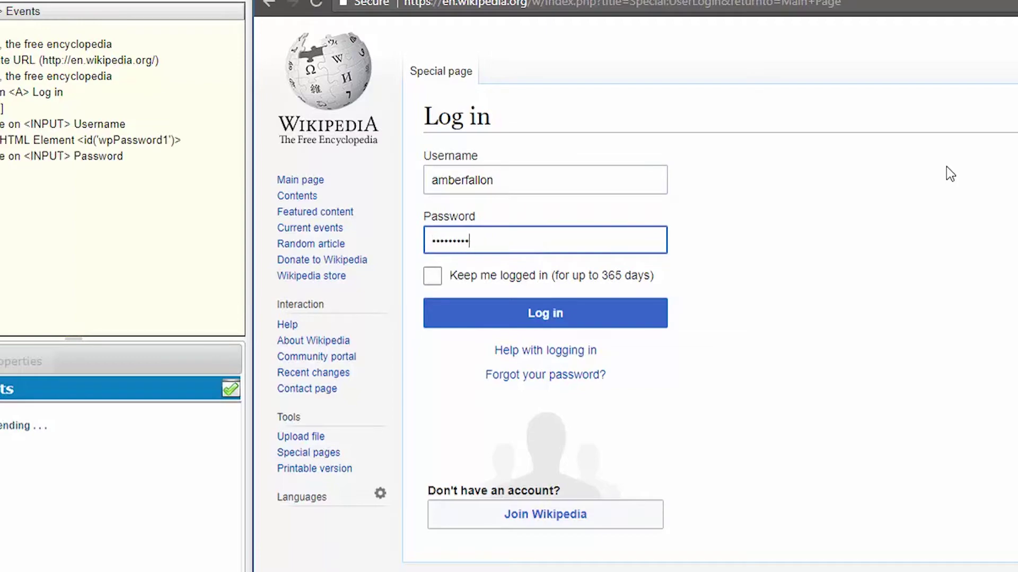
key(Return)
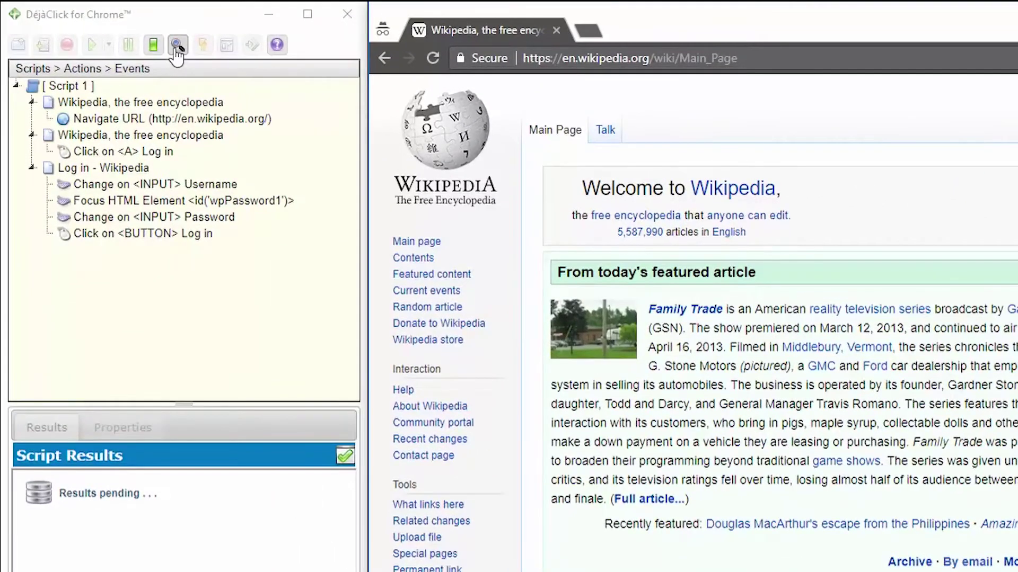
Add a keyword validation on the signed-in username link, discarding the Log out keyword.
click(176, 48)
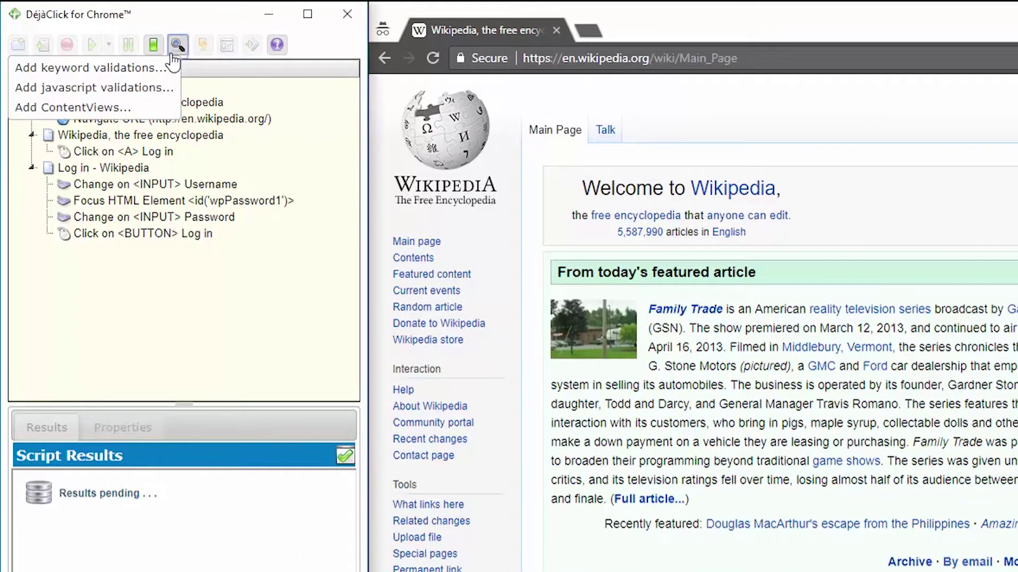
click(157, 72)
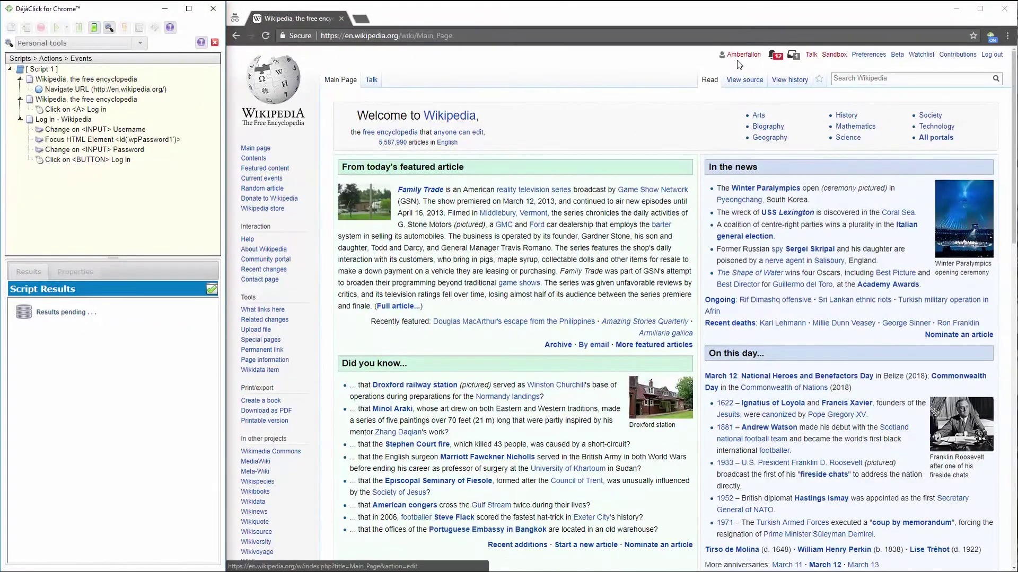
click(739, 58)
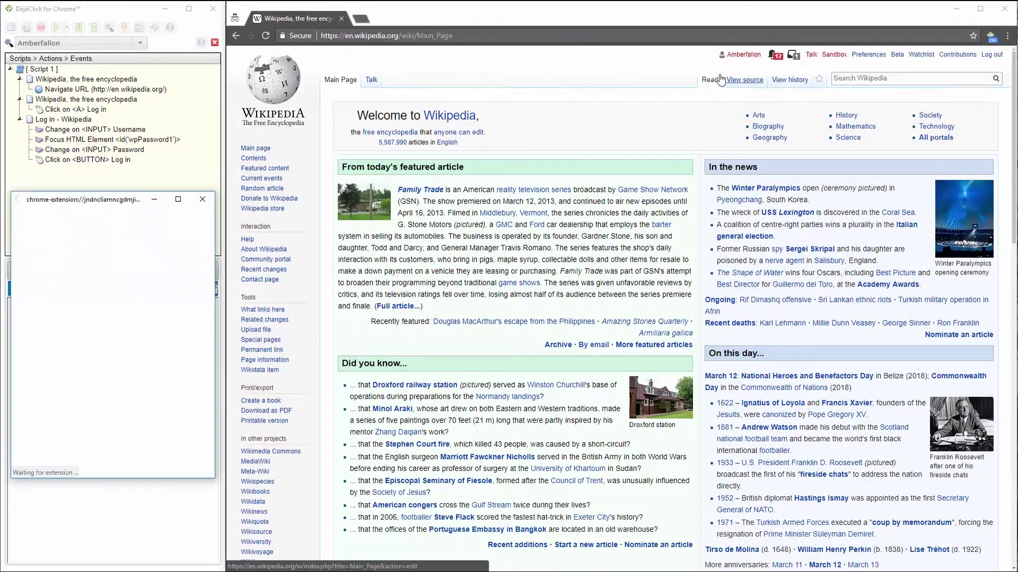
click(28, 423)
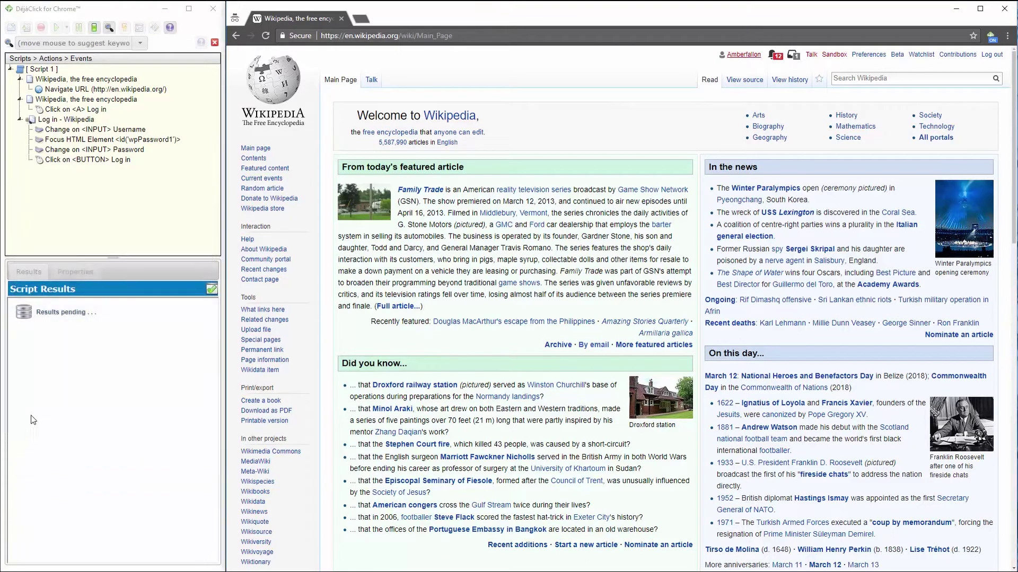
click(991, 54)
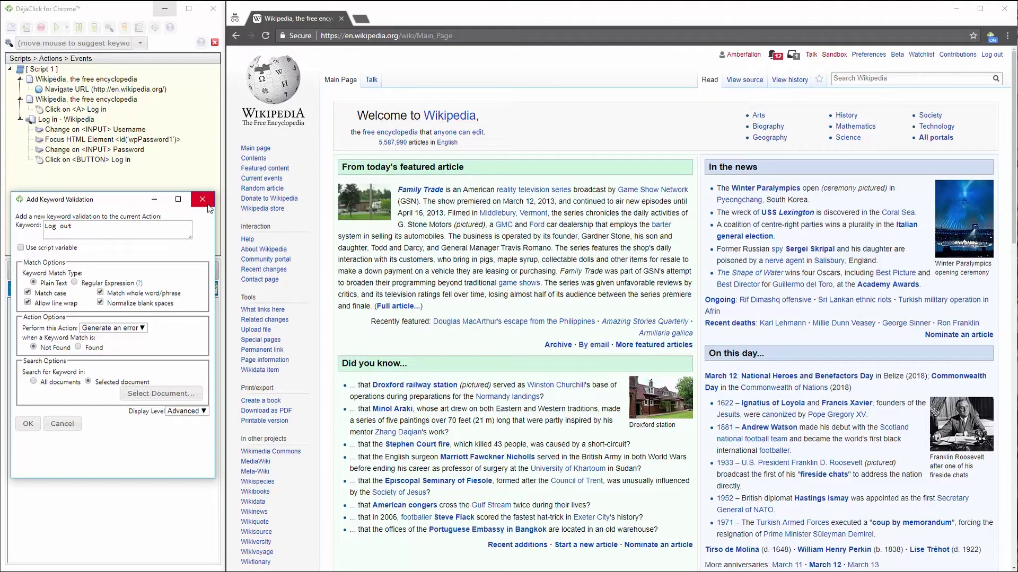
click(202, 200)
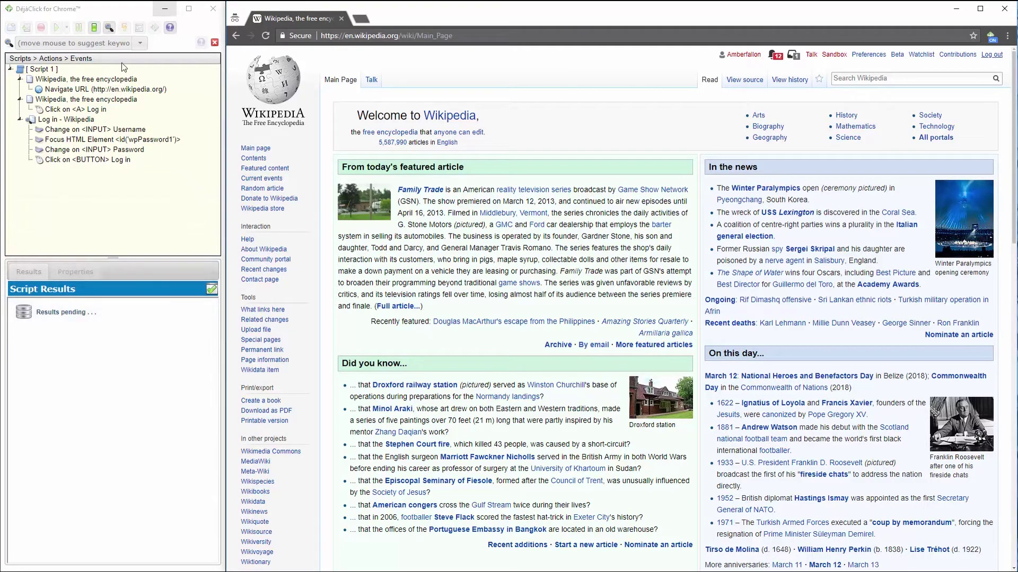
click(110, 30)
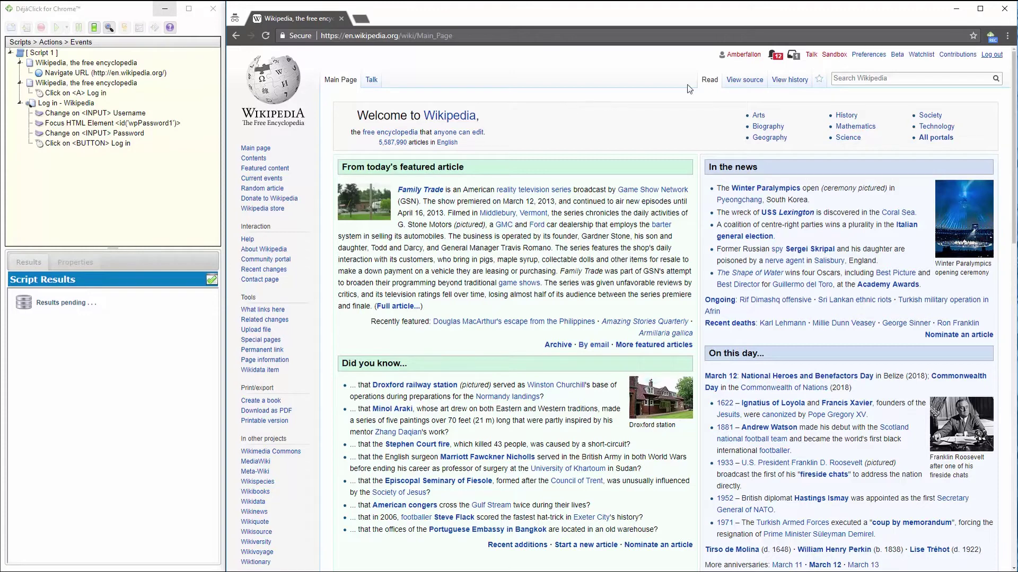
Search Wikipedia for 'smartbear' and open the SmartBear Software article.
click(888, 79)
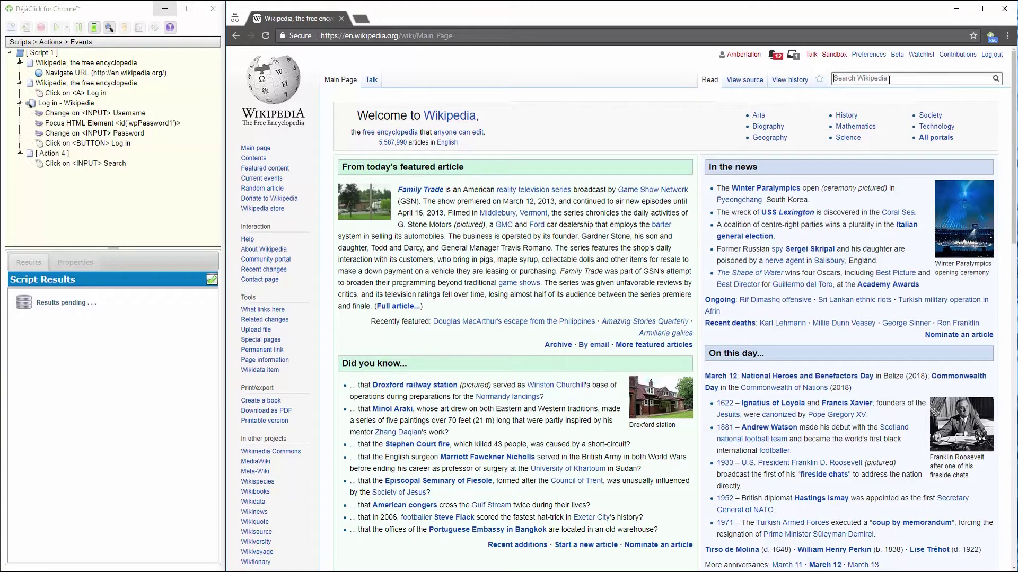
text(sm)
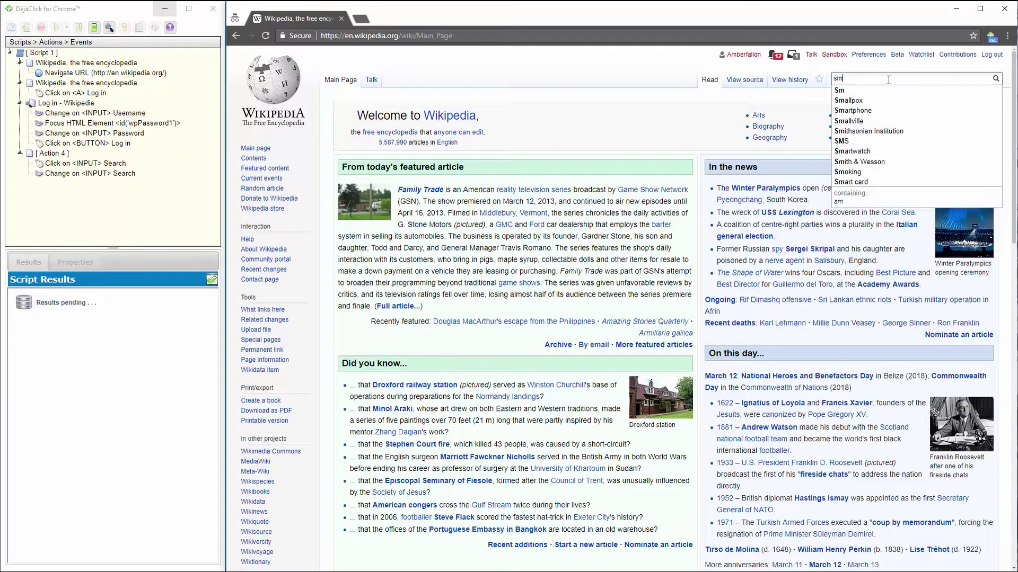
text(artbear)
key(Return)
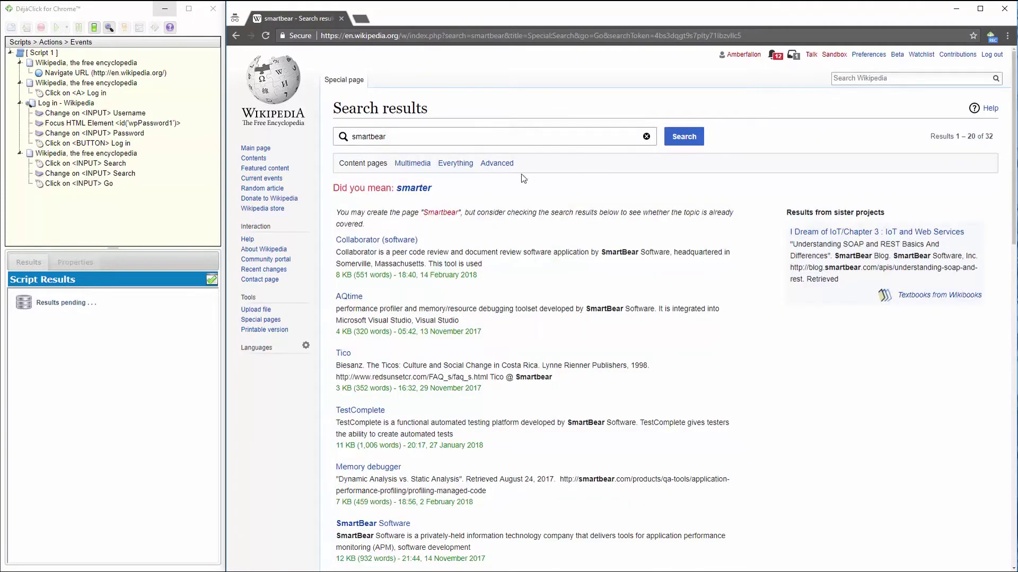
click(398, 526)
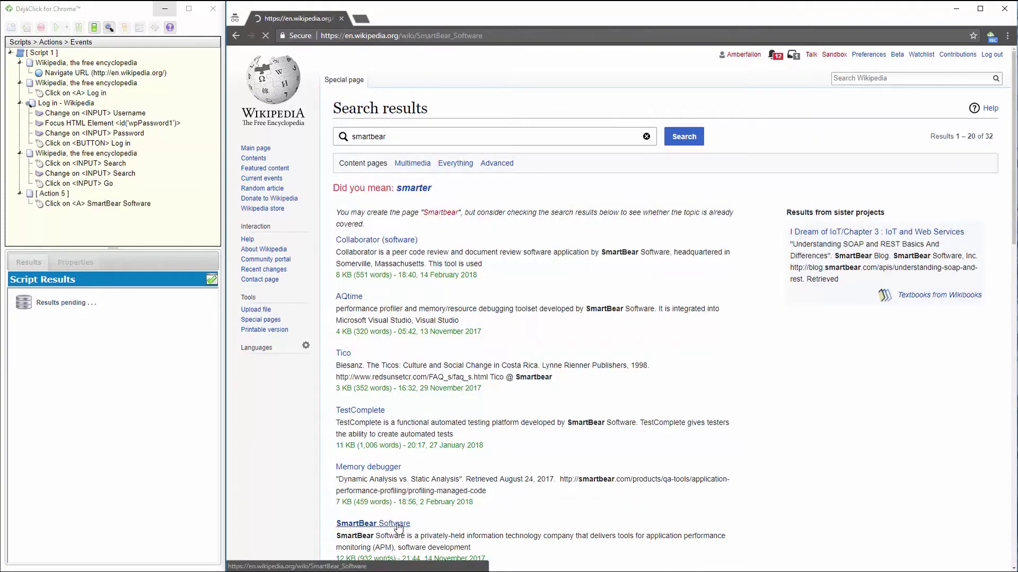
Add a keyword validation on the 'SmartBear Software' article heading.
click(108, 28)
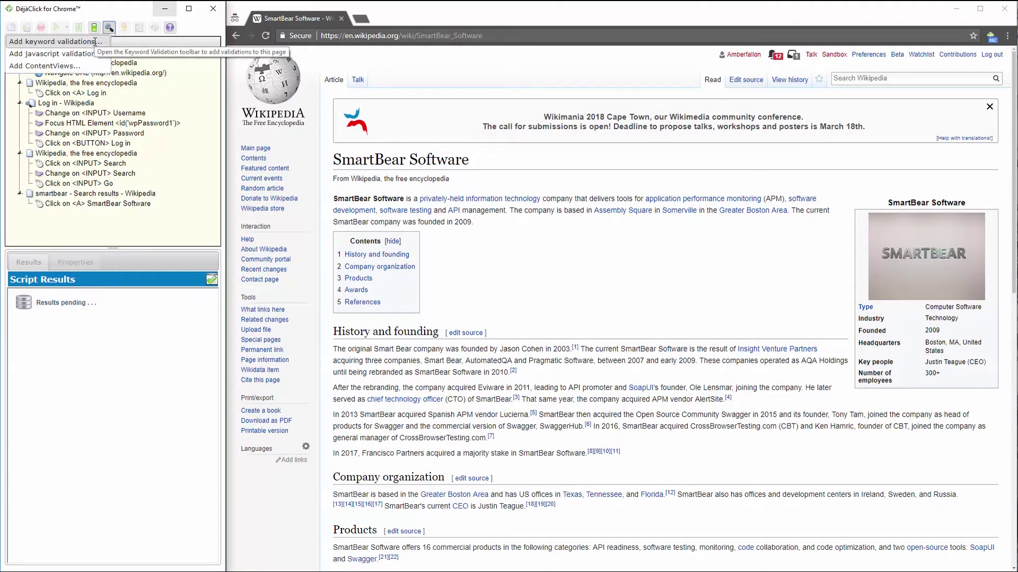
click(96, 42)
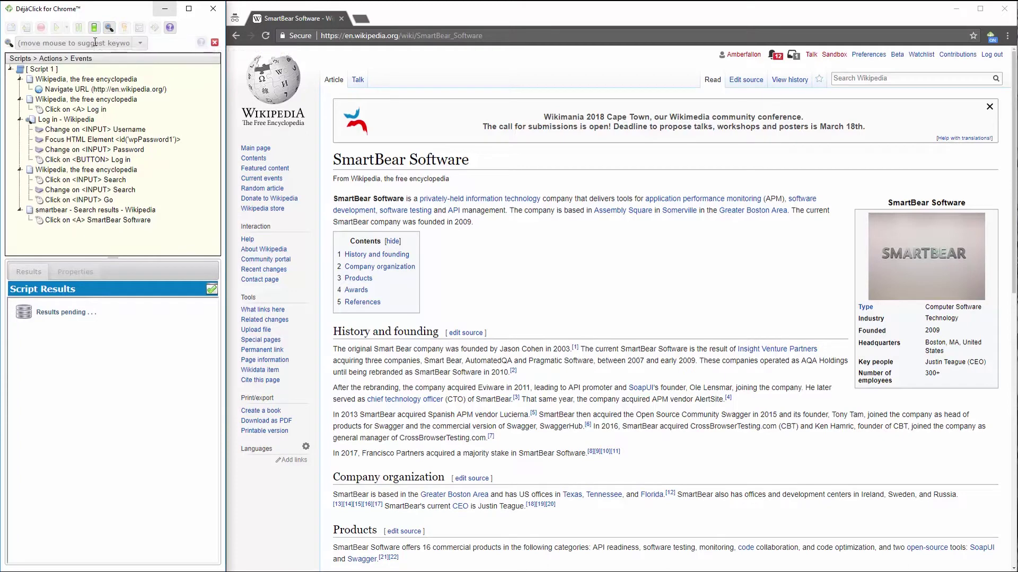
click(386, 157)
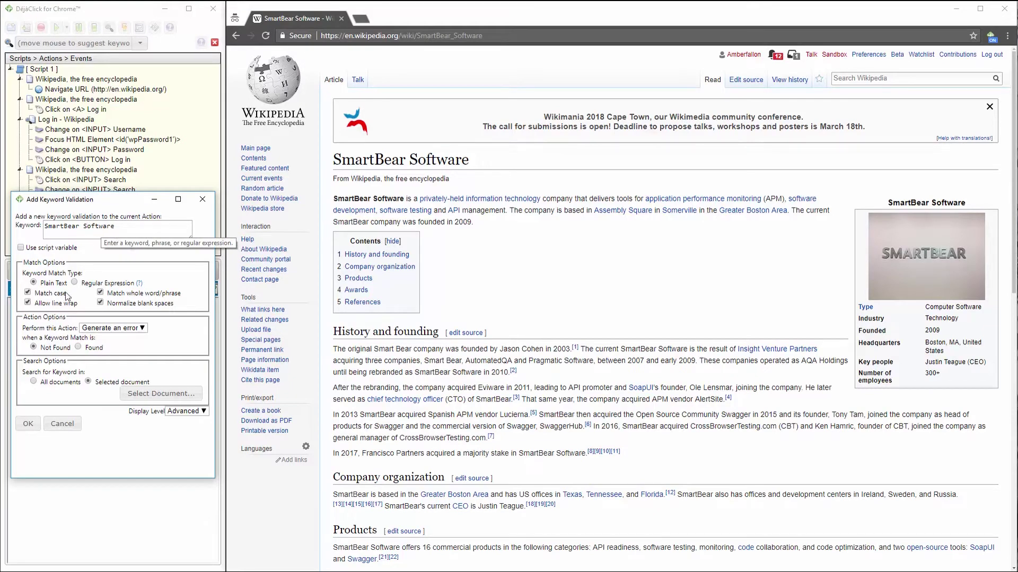
click(29, 423)
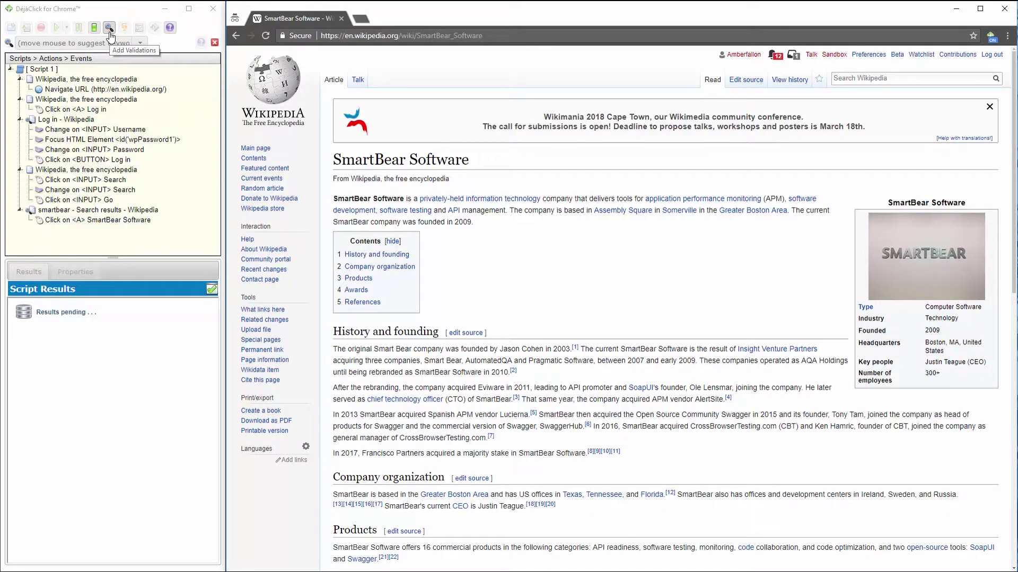
click(109, 29)
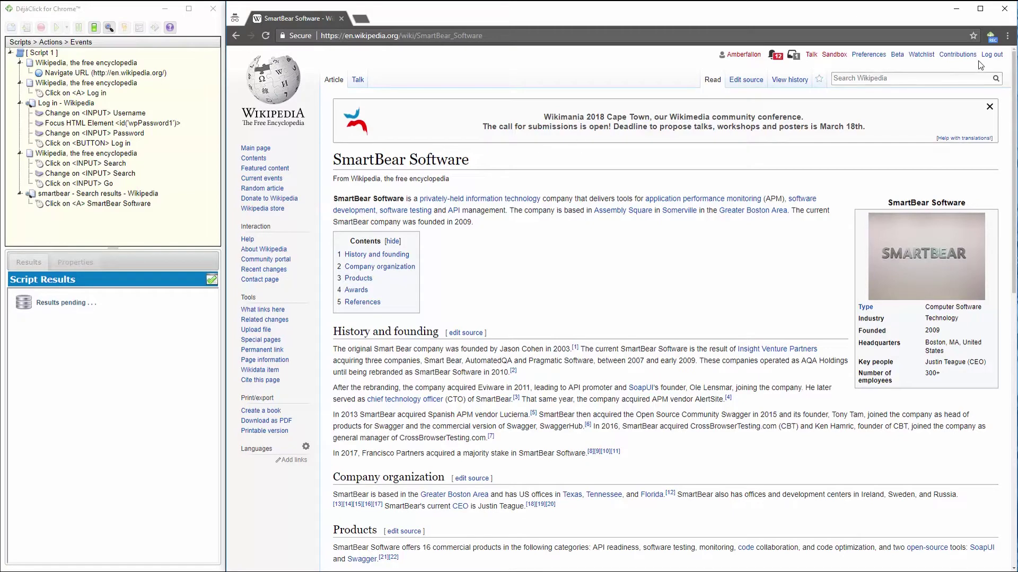
Log out of Wikipedia, validate the 'Log in' keyword, and stop recording at 11 events.
click(991, 54)
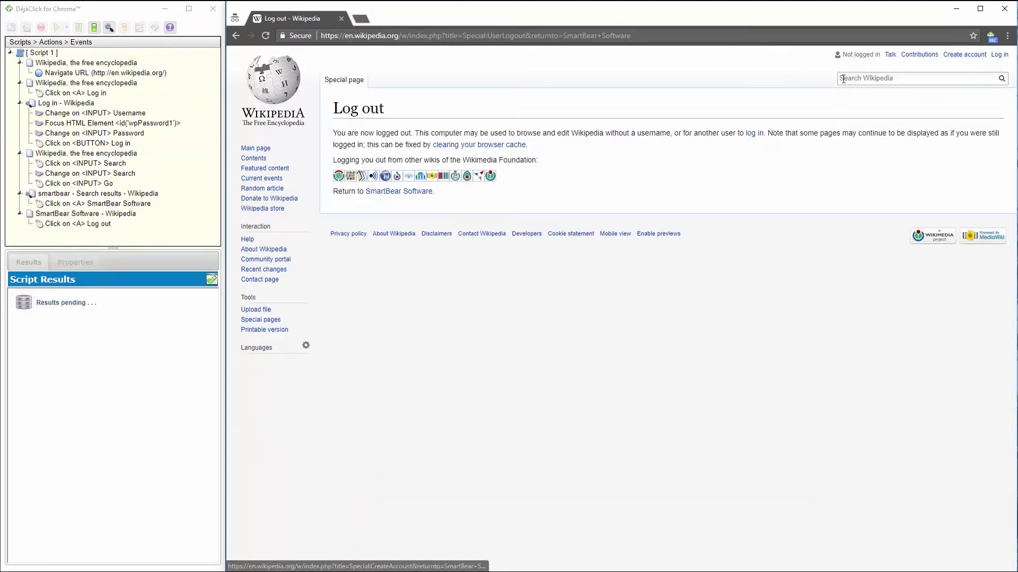
click(109, 27)
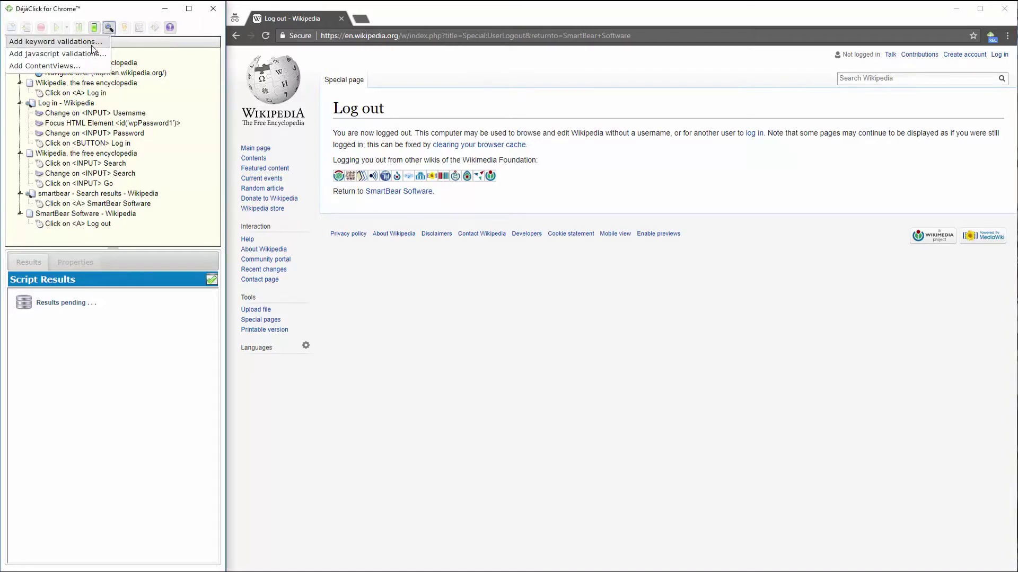
click(94, 39)
click(999, 54)
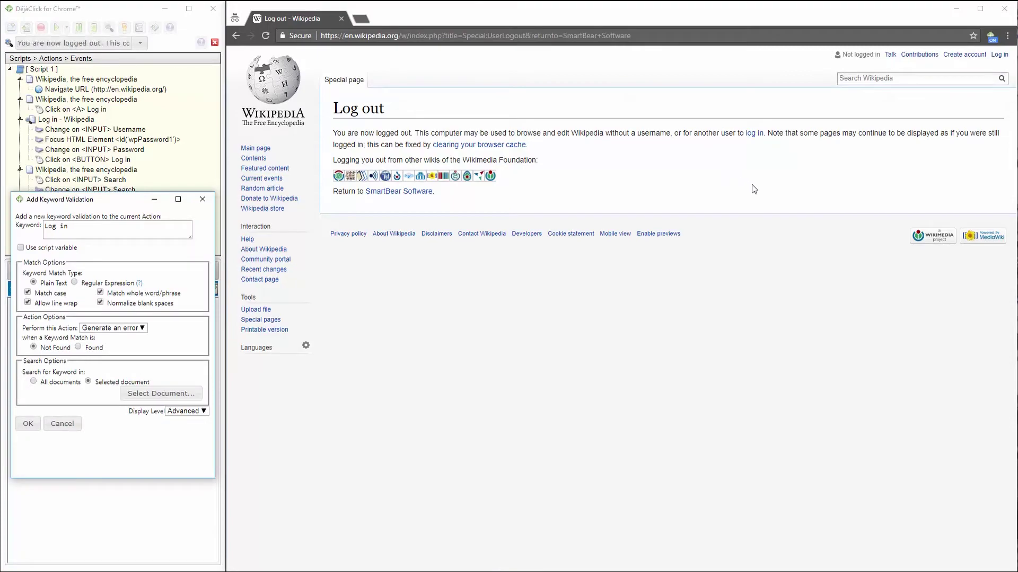
click(35, 428)
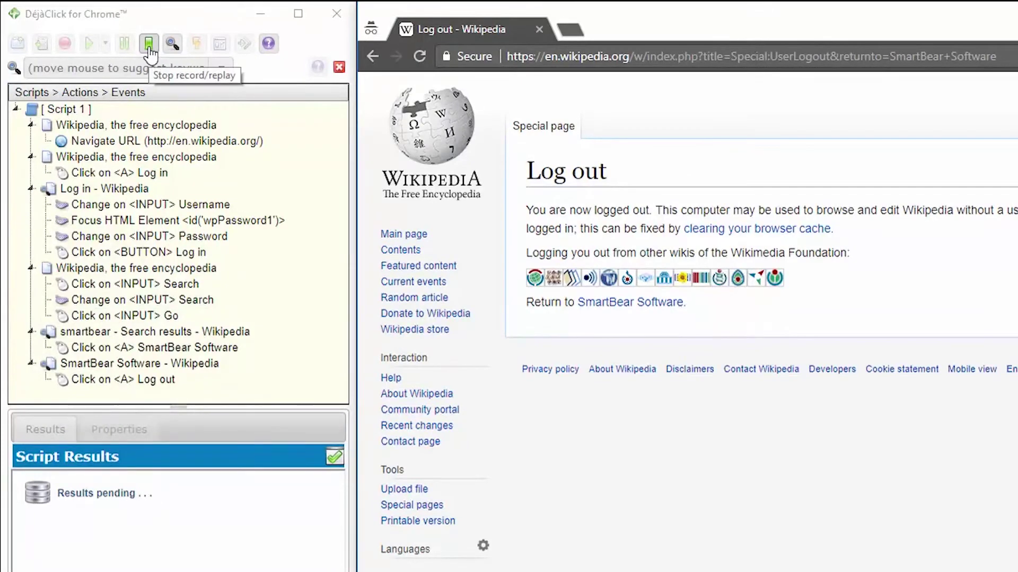
click(149, 44)
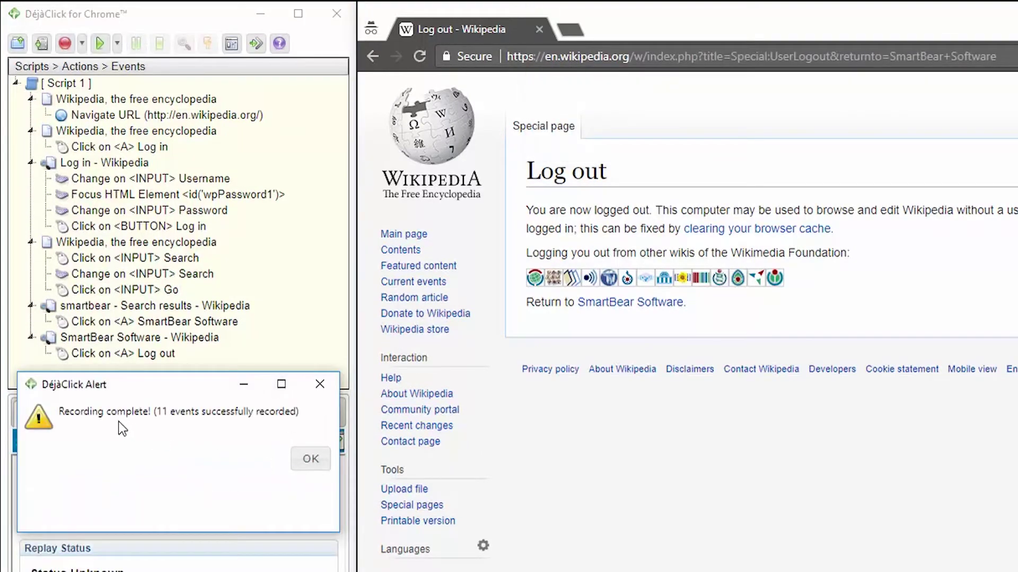
click(310, 460)
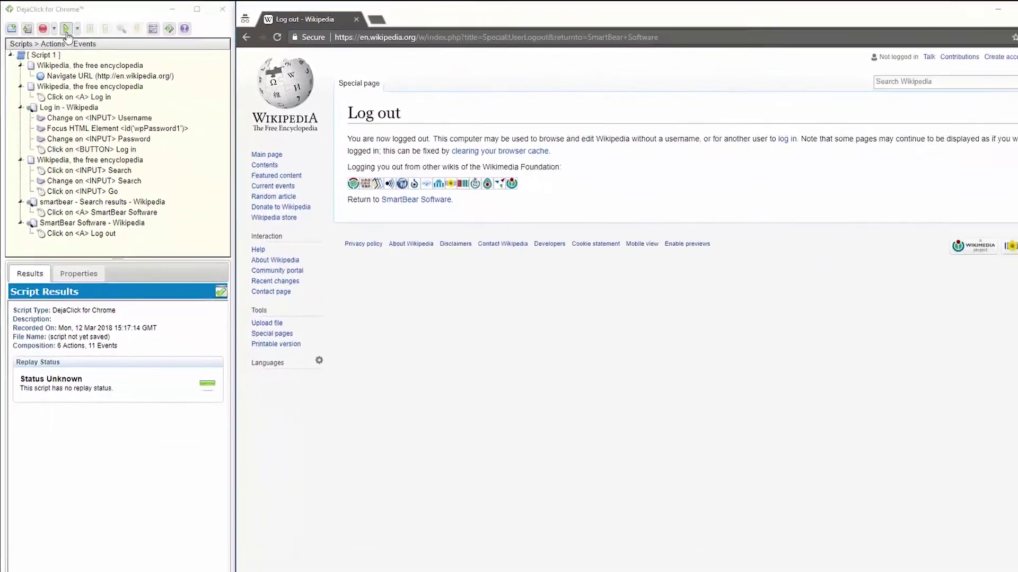
Replay Script 1, finding all 10 of 10 keyword targets with a 92% match score.
click(66, 30)
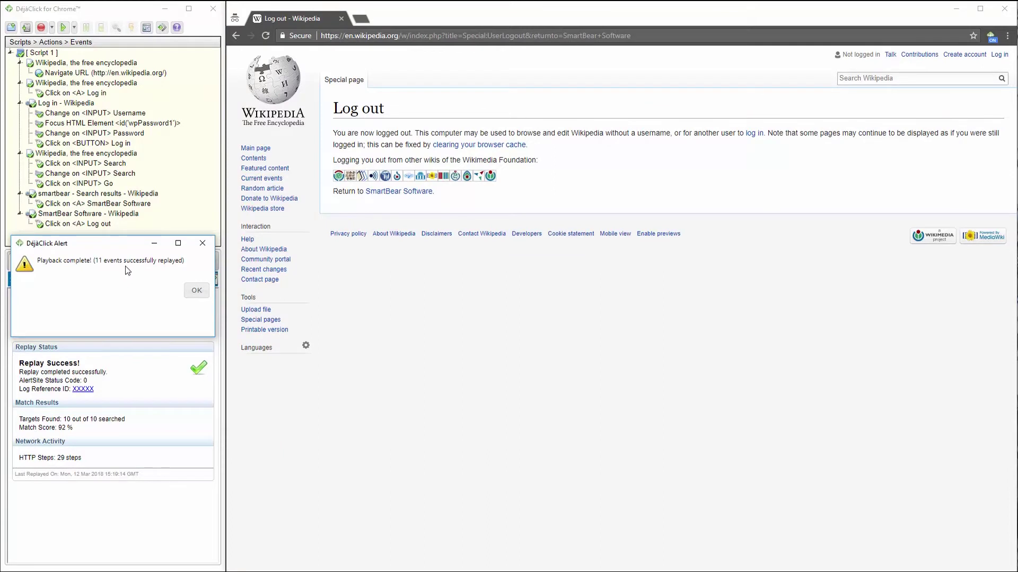
click(195, 291)
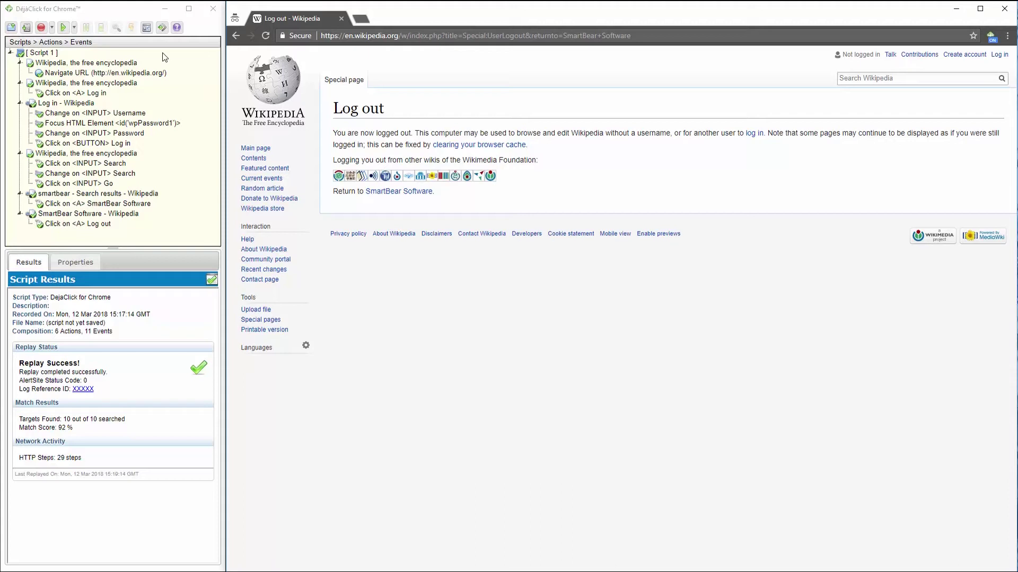
click(177, 29)
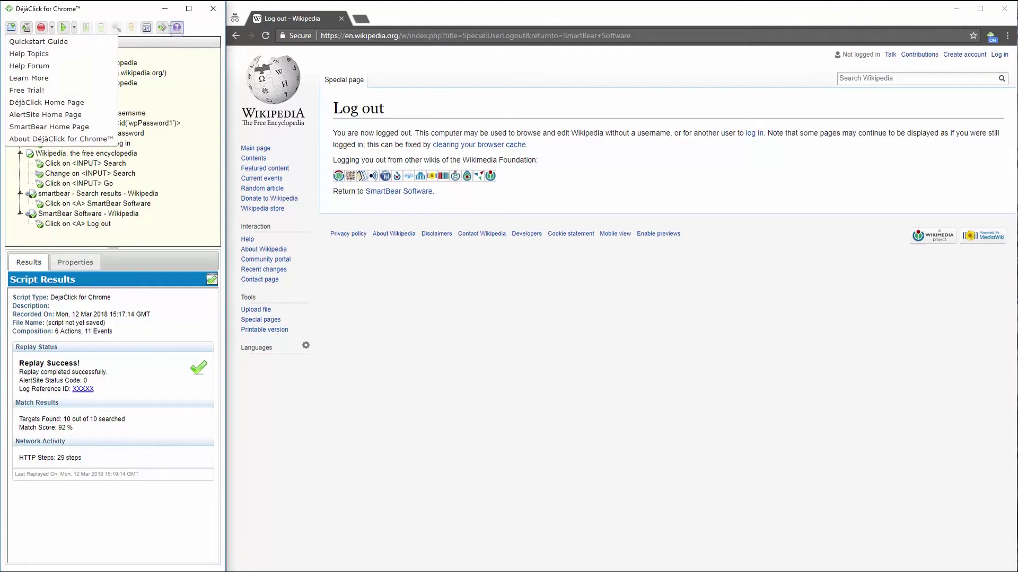
Sign in to AlertSite and run an on-demand test from Atlanta, GA in Google Chrome.
click(166, 29)
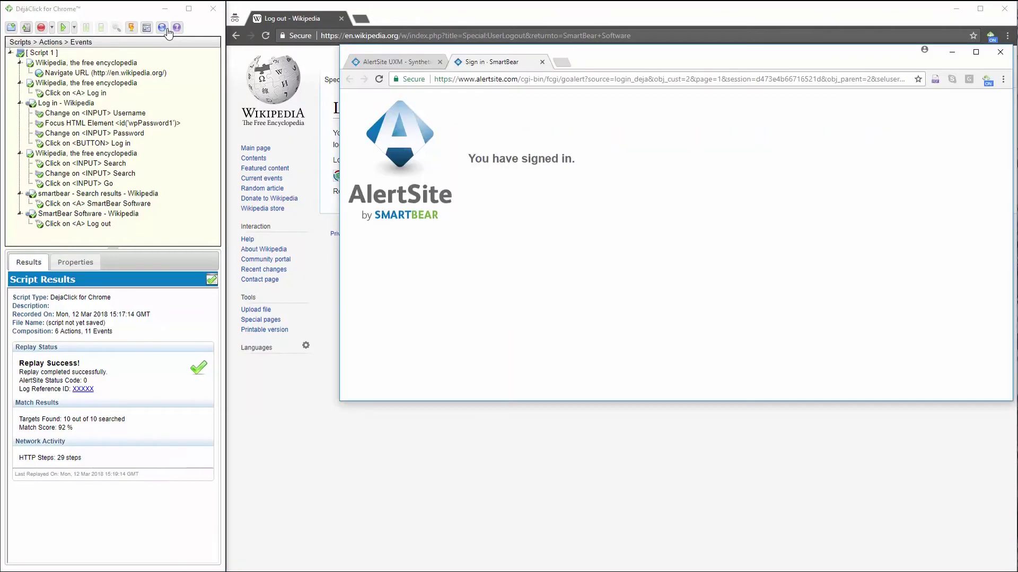
click(133, 31)
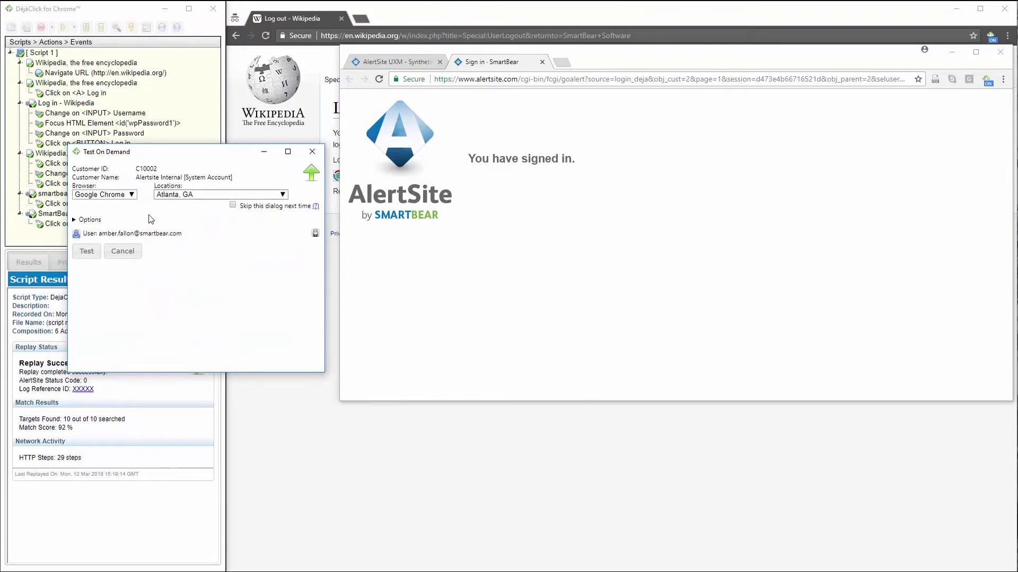
click(87, 251)
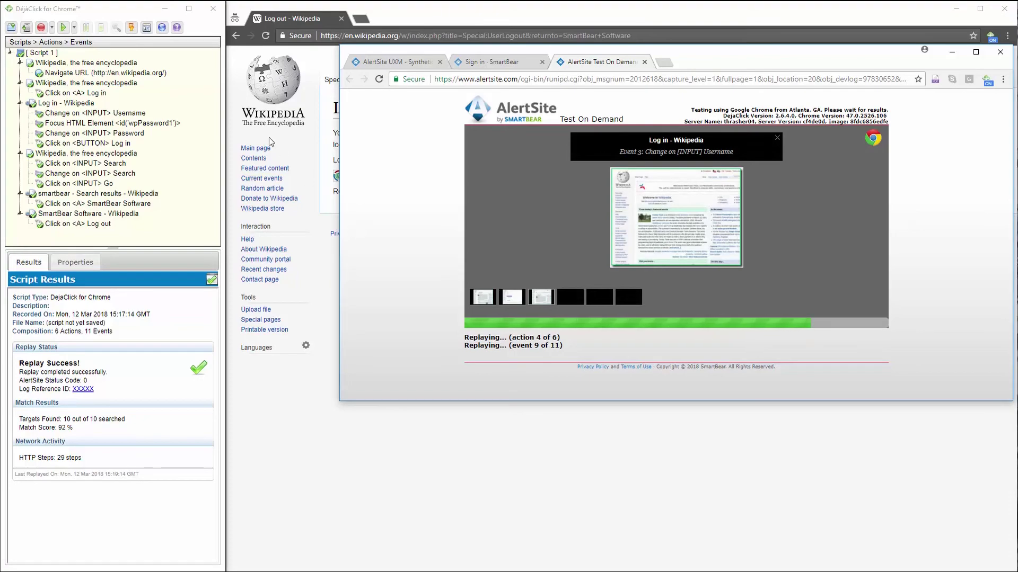
click(162, 27)
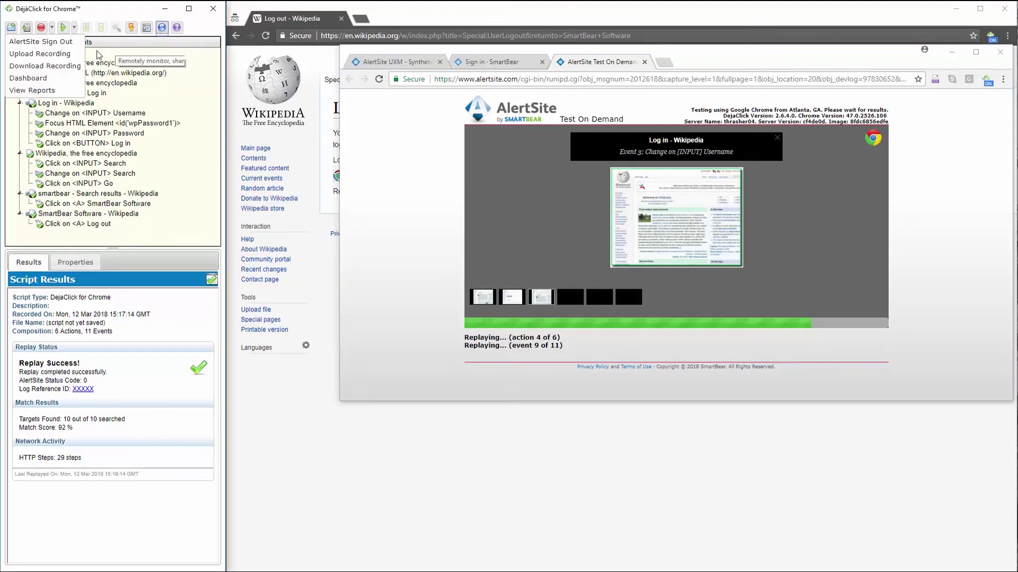
Choose Upload Recording to send Script 1 to AlertSite as a transaction.
click(48, 54)
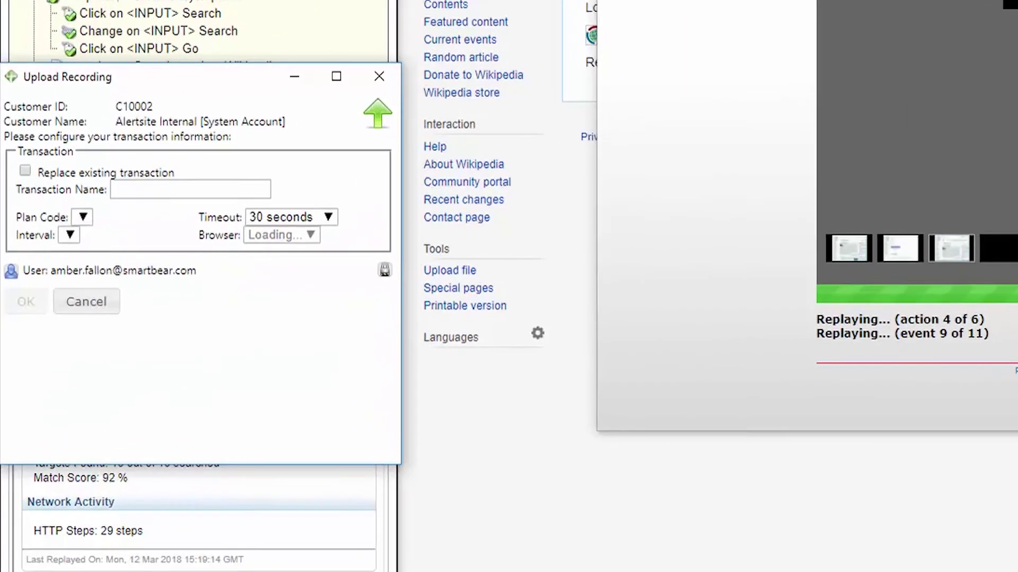